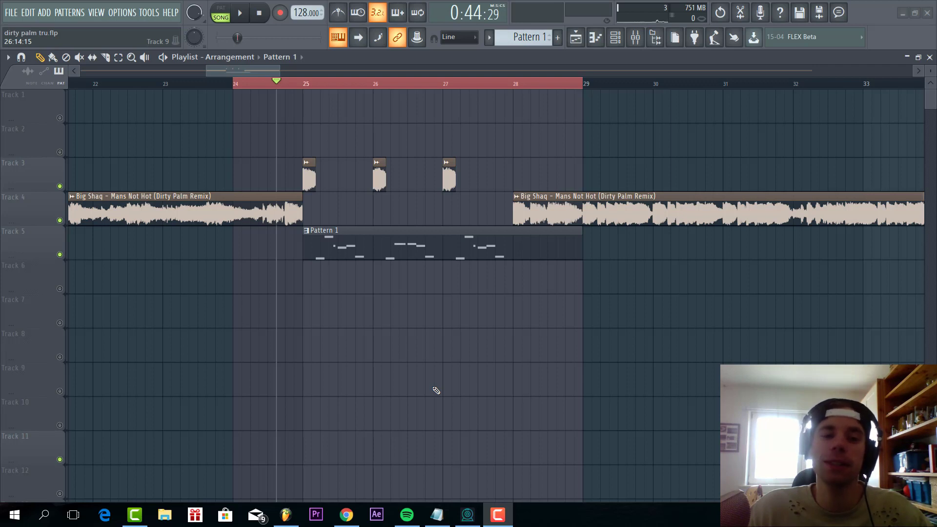
# - Bring the FL Studio project forward and play the arrangement from bar 24
pyautogui.click(433, 390)
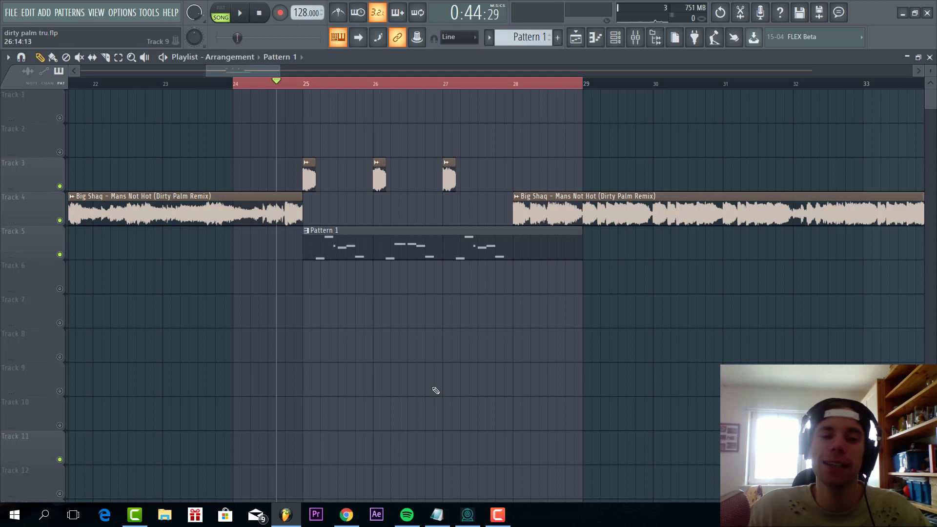
pyautogui.press('space')
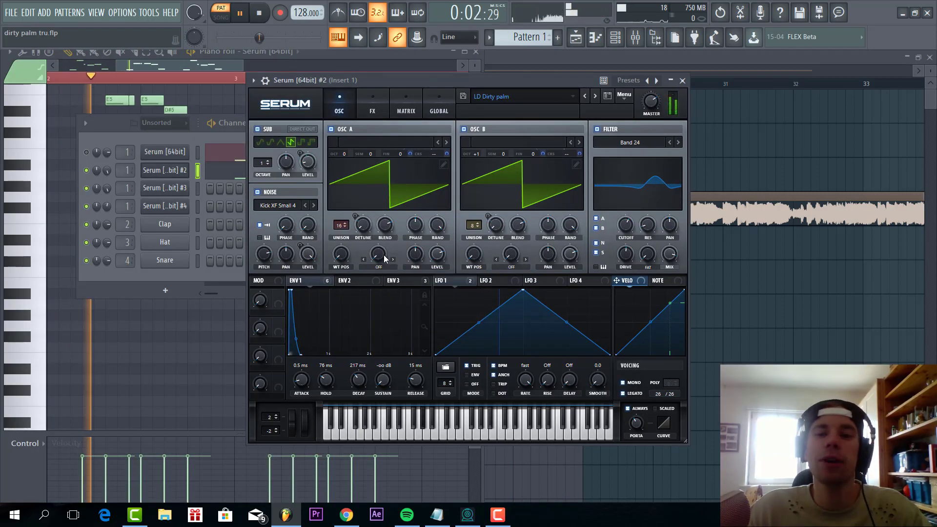
# - Stop playback and shift the Serum window slightly down and left
pyautogui.press('space')
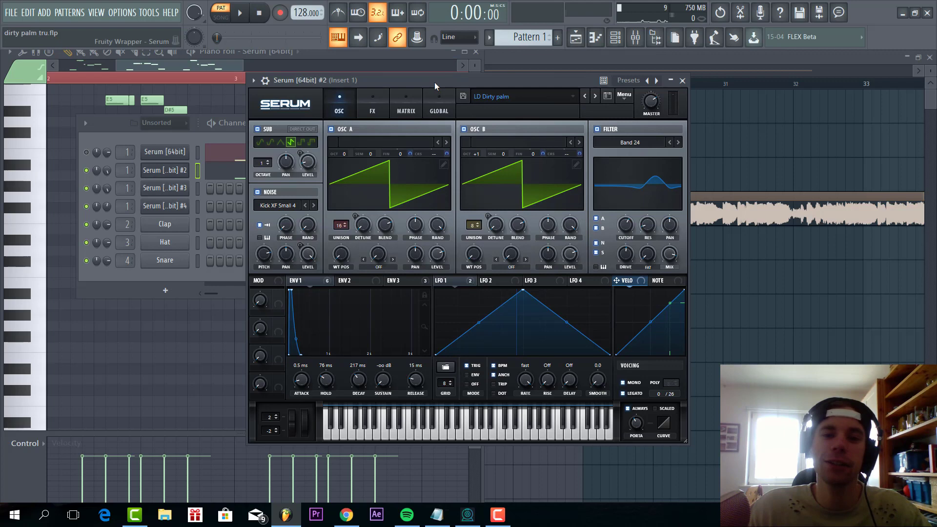
pyautogui.moveTo(434, 82); pyautogui.dragTo(426, 98)
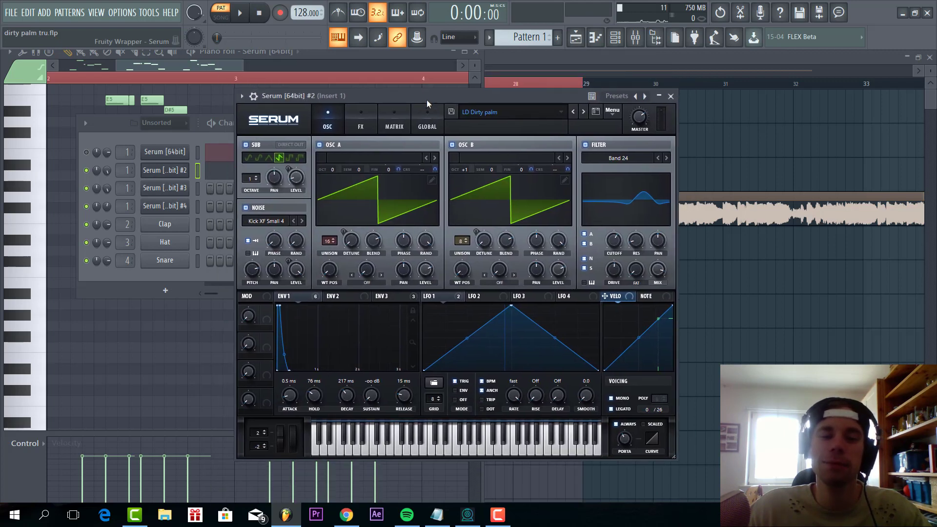
# - Start playback and reset Serum to its Init Preset
pyautogui.press('space')
pyautogui.click(610, 112)
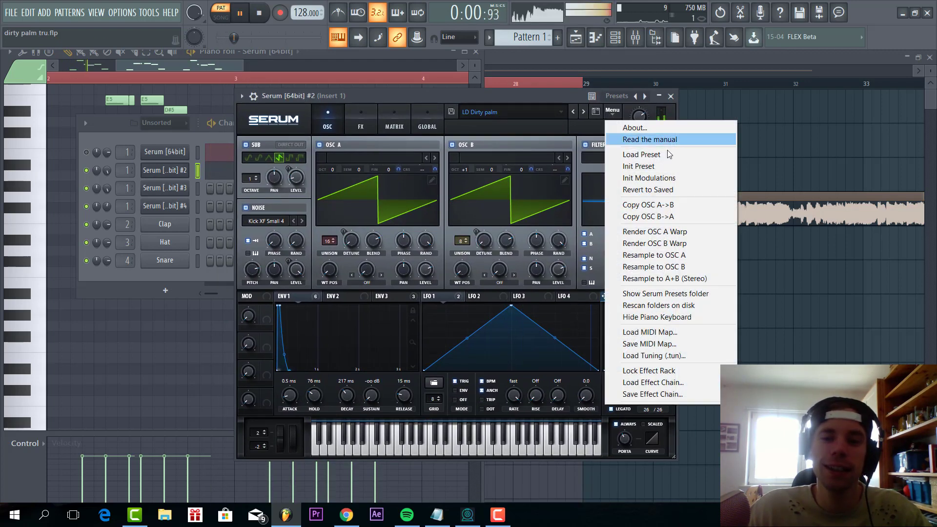
pyautogui.click(639, 165)
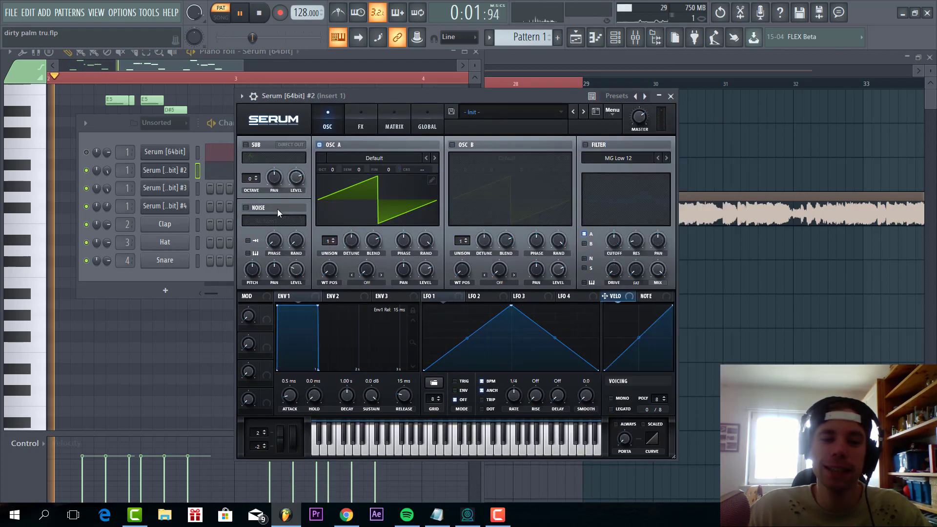
# - Enable OSC B at +1 octave and add unison voices to OSC A and OSC B
pyautogui.click(452, 145)
pyautogui.moveTo(465, 168); pyautogui.dragTo(470, 156)
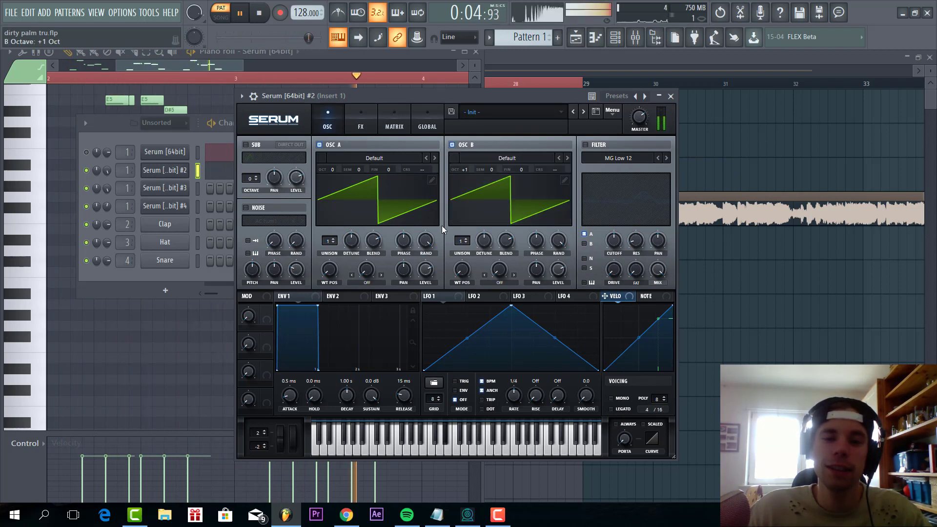
pyautogui.moveTo(329, 243); pyautogui.dragTo(330, 209)
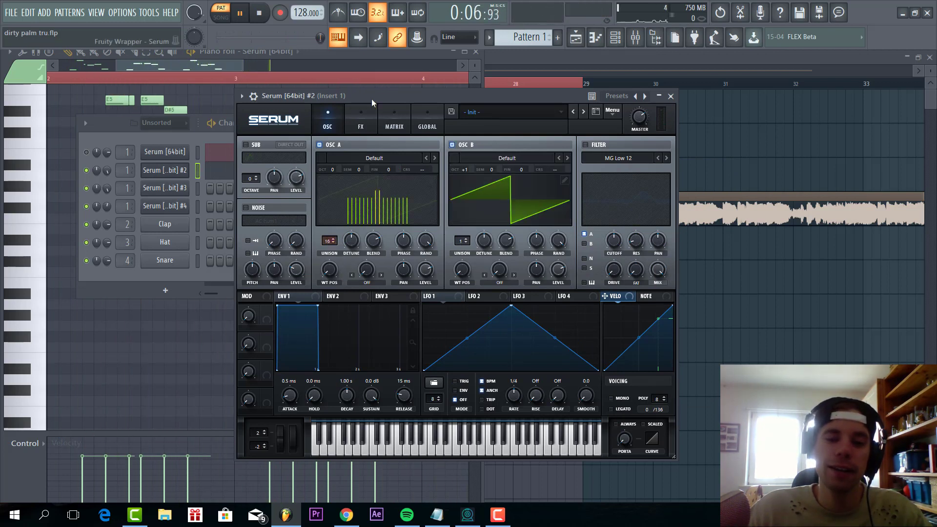
pyautogui.moveTo(461, 240); pyautogui.dragTo(465, 211)
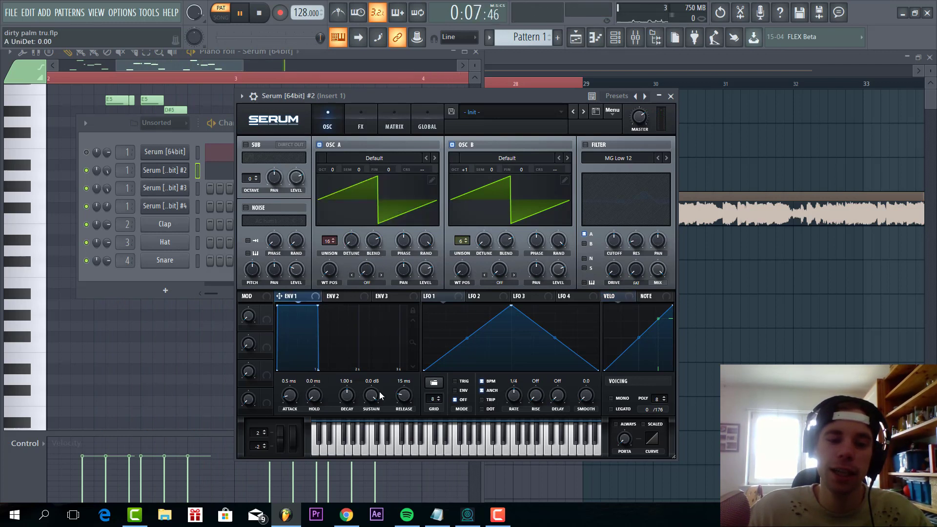
# - Give ENV1 -inf sustain, ~300 ms decay, 76 ms hold/release, modulating both Detune knobs
pyautogui.moveTo(379, 395); pyautogui.dragTo(379, 429)
pyautogui.moveTo(346, 395); pyautogui.dragTo(344, 397)
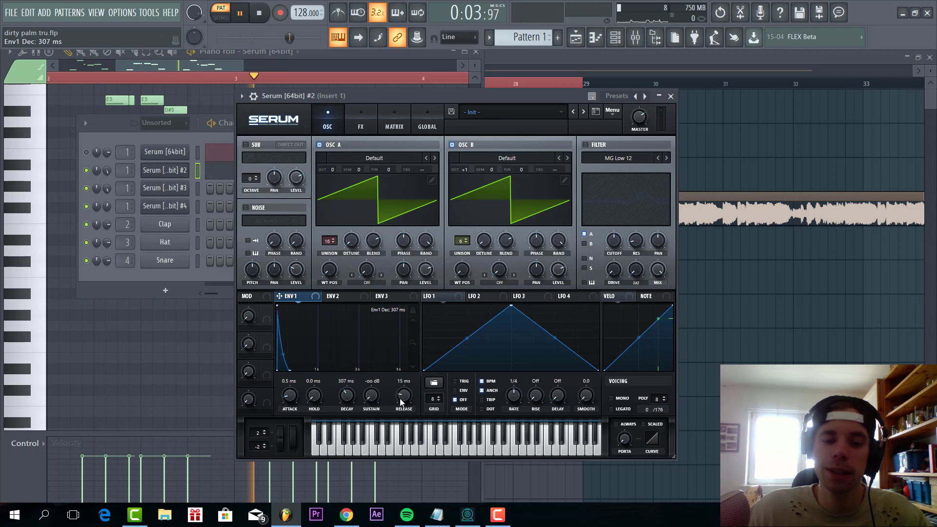
pyautogui.moveTo(402, 402); pyautogui.dragTo(402, 394)
pyautogui.moveTo(314, 396); pyautogui.dragTo(323, 376)
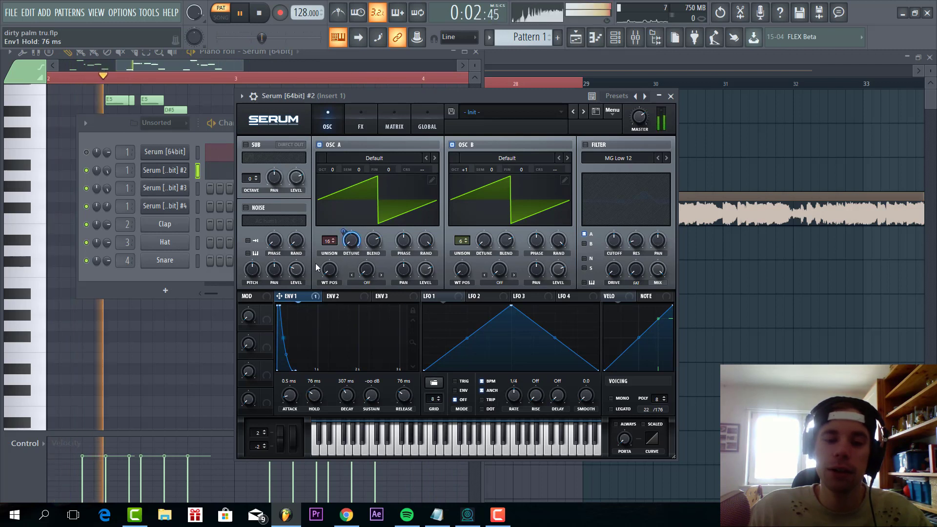
pyautogui.moveTo(279, 296)
pyautogui.mouseDown()
pyautogui.moveTo(482, 240)
pyautogui.moveTo(465, 260)
pyautogui.mouseUp()
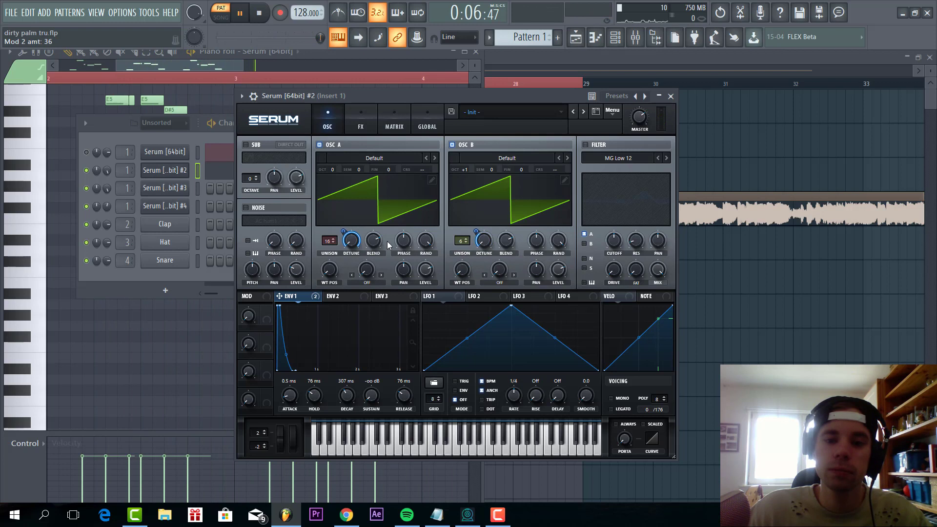
pyautogui.moveTo(343, 232); pyautogui.dragTo(338, 266)
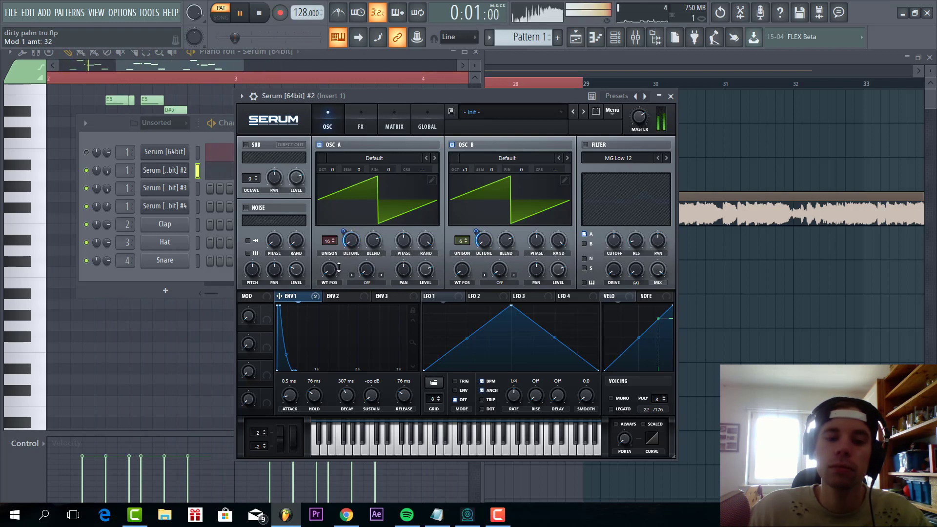
# - Enable Serum's filter as Band 24 and route OSC B through it
pyautogui.click(585, 144)
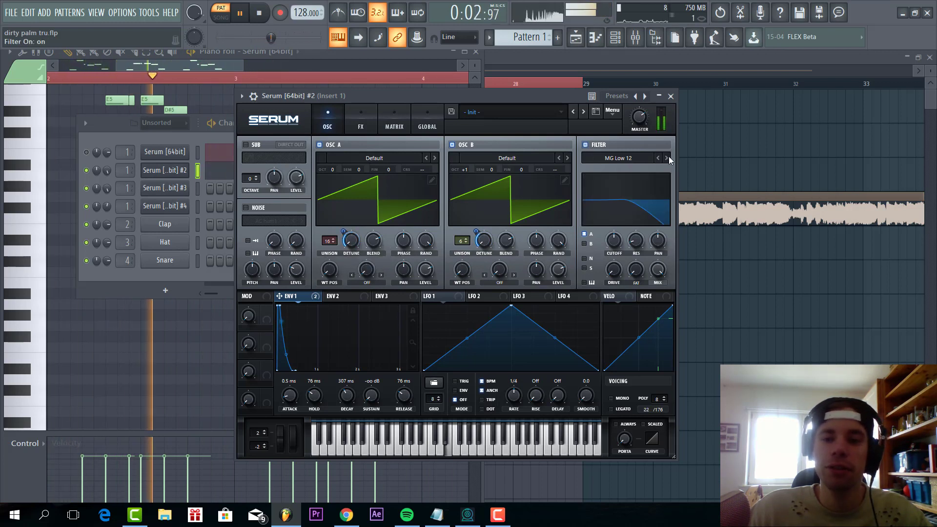
pyautogui.click(666, 158)
pyautogui.click(667, 158)
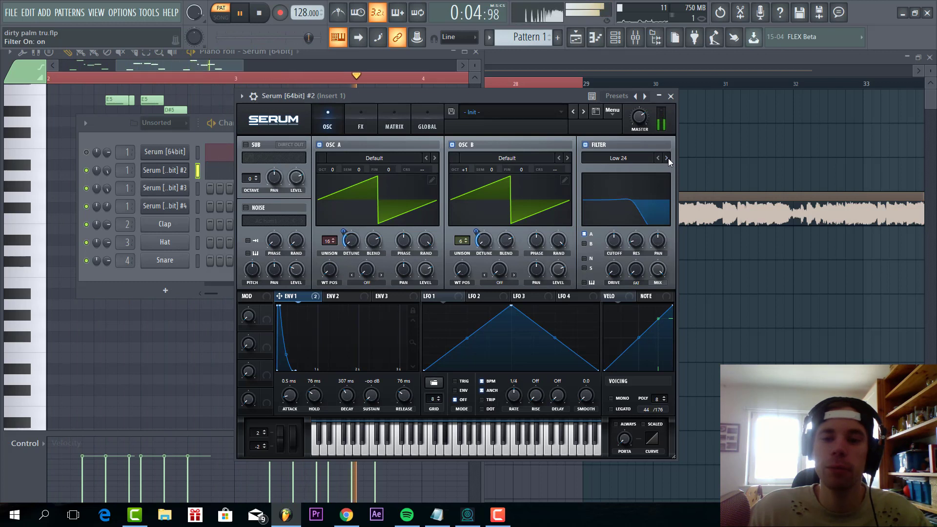
pyautogui.click(667, 158)
pyautogui.click(667, 158)
pyautogui.click(667, 158)
pyautogui.click(666, 158)
pyautogui.click(666, 157)
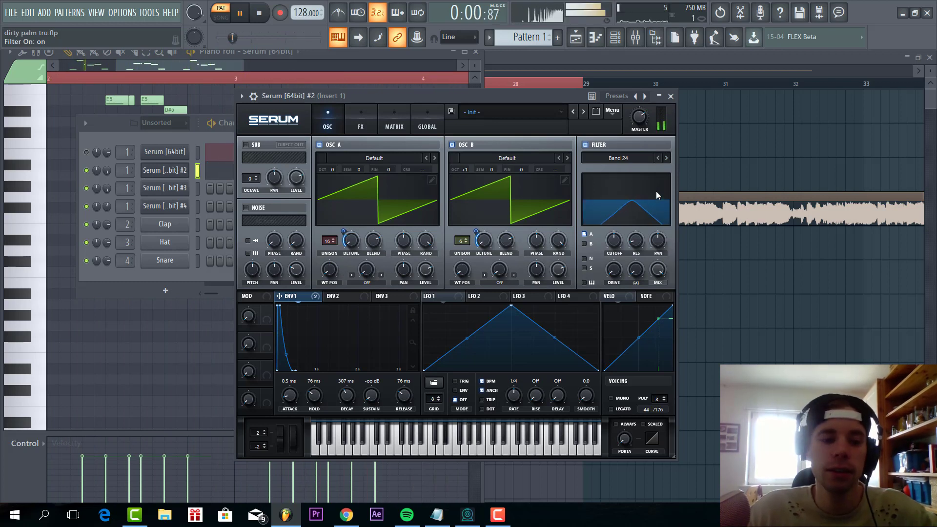
pyautogui.click(585, 244)
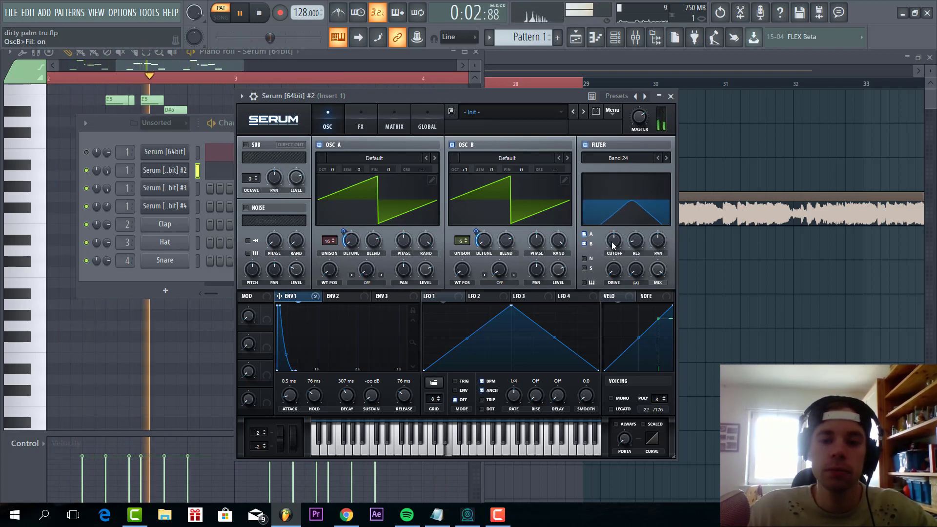
# - Set the filter cutoff near 1480 Hz, add drive, and lower mix to 90%
pyautogui.moveTo(611, 241); pyautogui.dragTo(616, 226)
pyautogui.moveTo(614, 270)
pyautogui.mouseDown()
pyautogui.moveTo(608, 249)
pyautogui.moveTo(610, 257)
pyautogui.mouseUp()
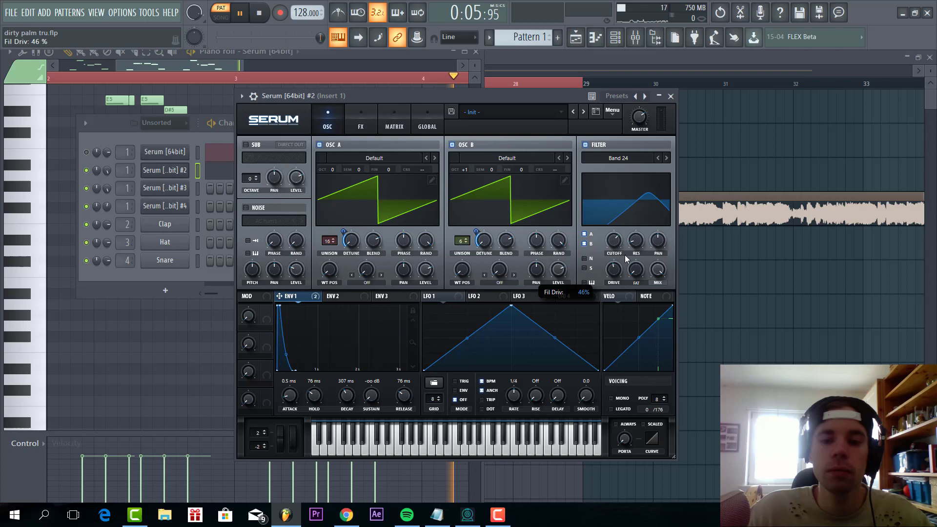
pyautogui.moveTo(657, 270); pyautogui.dragTo(655, 278)
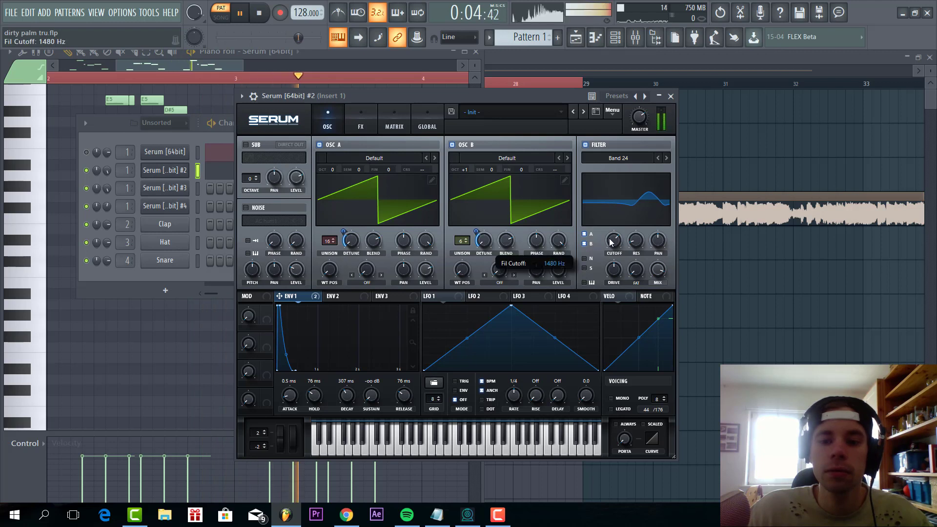
# - Make Serum mono legato with always-on ~37 ms glide, and route ENV3 to coarse pitch
pyautogui.click(610, 398)
pyautogui.click(611, 408)
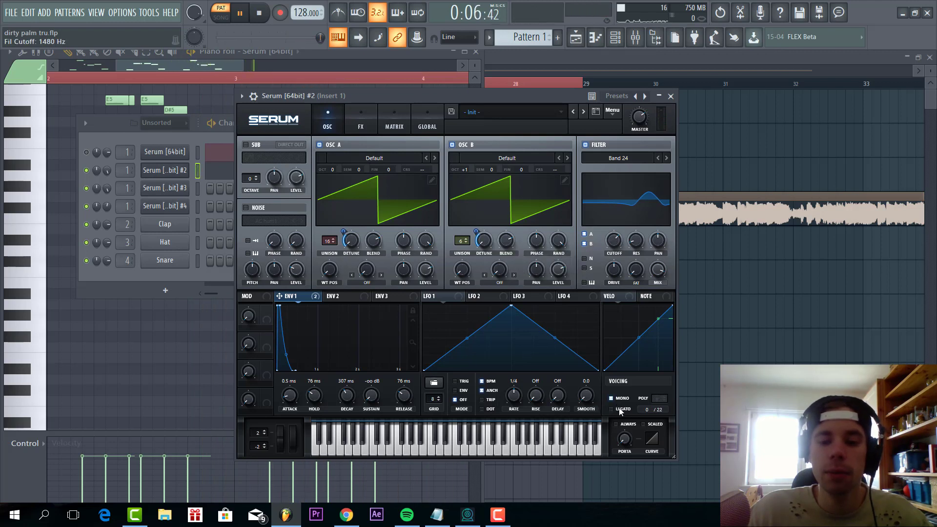
pyautogui.click(615, 424)
pyautogui.moveTo(624, 439); pyautogui.dragTo(630, 409)
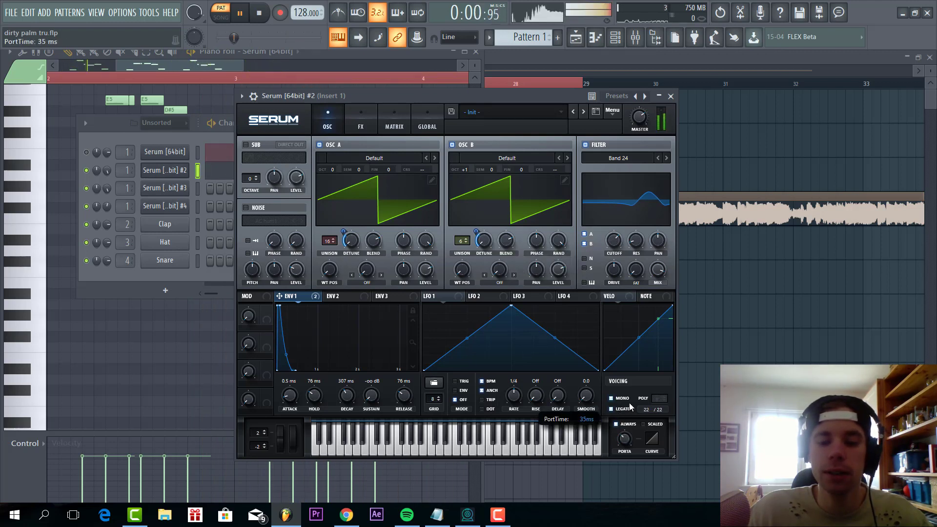
pyautogui.click(406, 299)
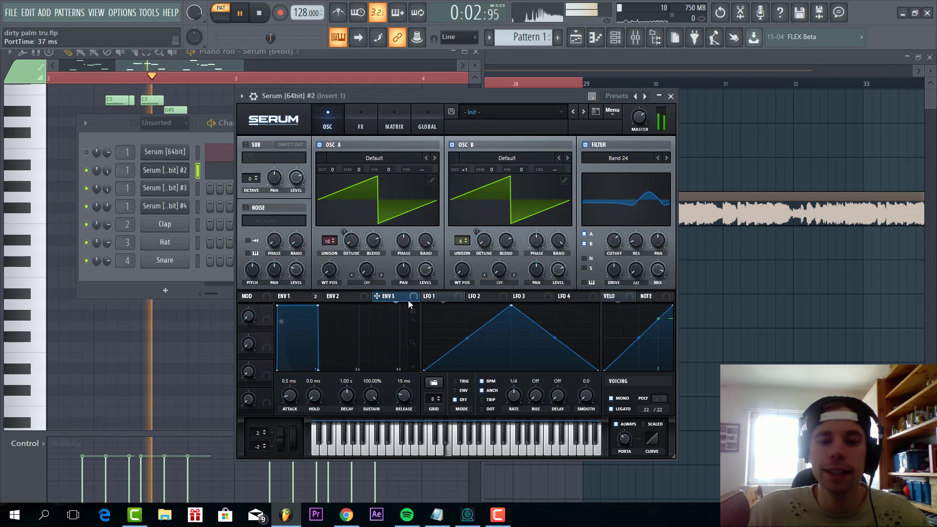
pyautogui.moveTo(404, 299); pyautogui.dragTo(421, 169)
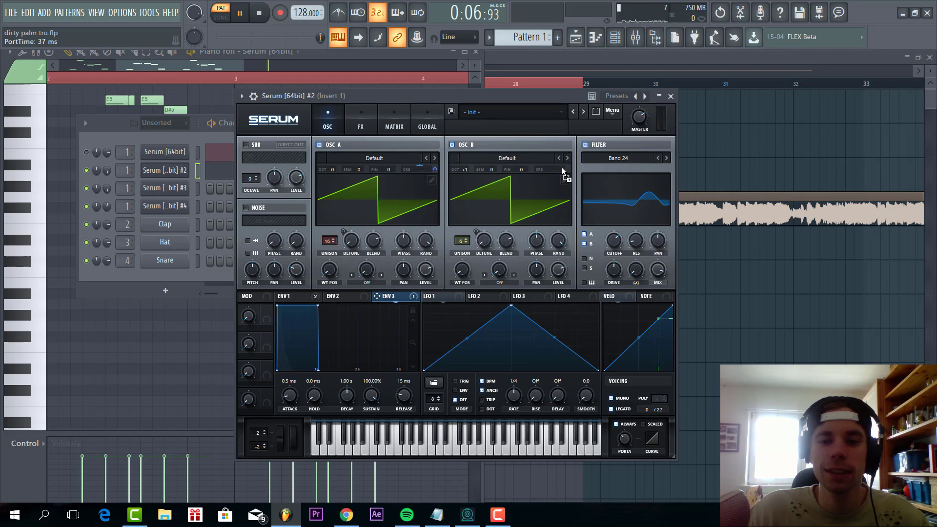
# - Check the Matrix, then give ENV3 0% sustain and about 31 ms decay
pyautogui.click(372, 126)
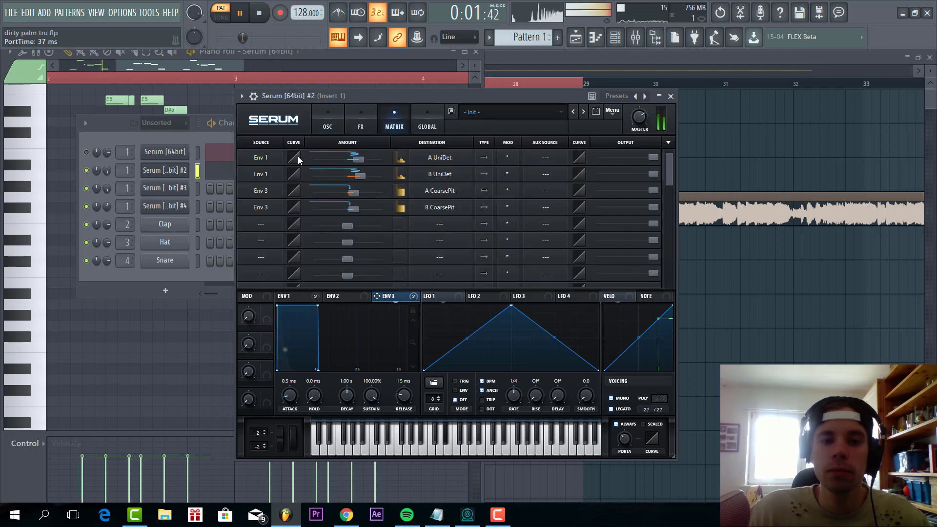
pyautogui.click(336, 125)
pyautogui.moveTo(371, 395); pyautogui.dragTo(368, 403)
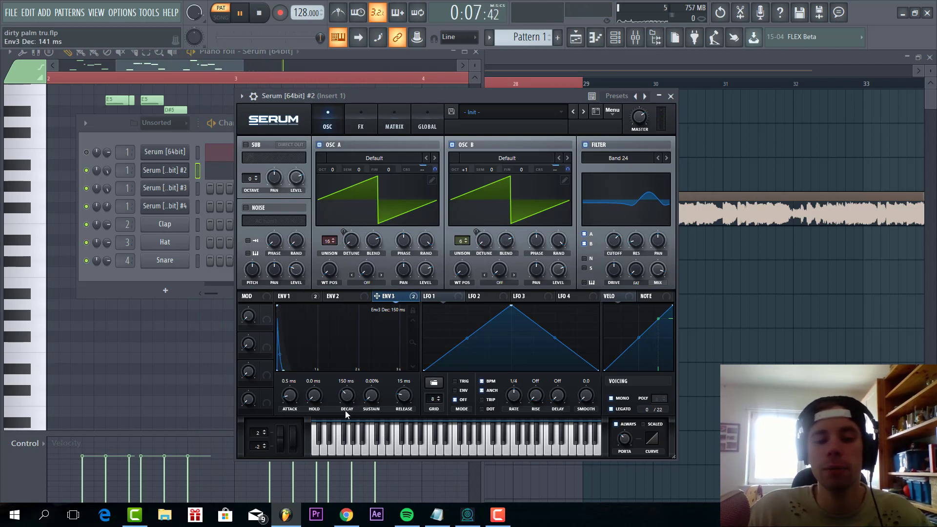
pyautogui.moveTo(344, 411); pyautogui.dragTo(342, 417)
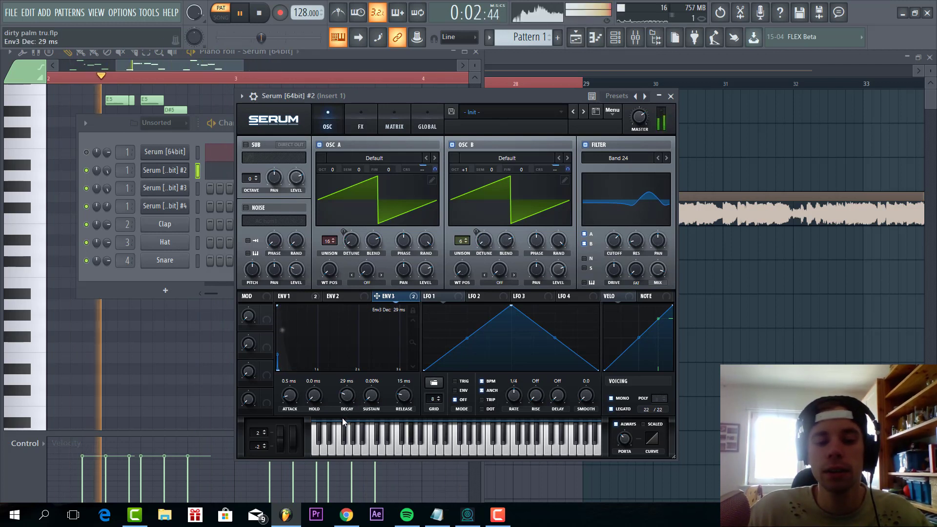
# - Route LFO 1 to OSC A and OSC B fine tuning and set its rate fast
pyautogui.click(338, 296)
pyautogui.click(312, 298)
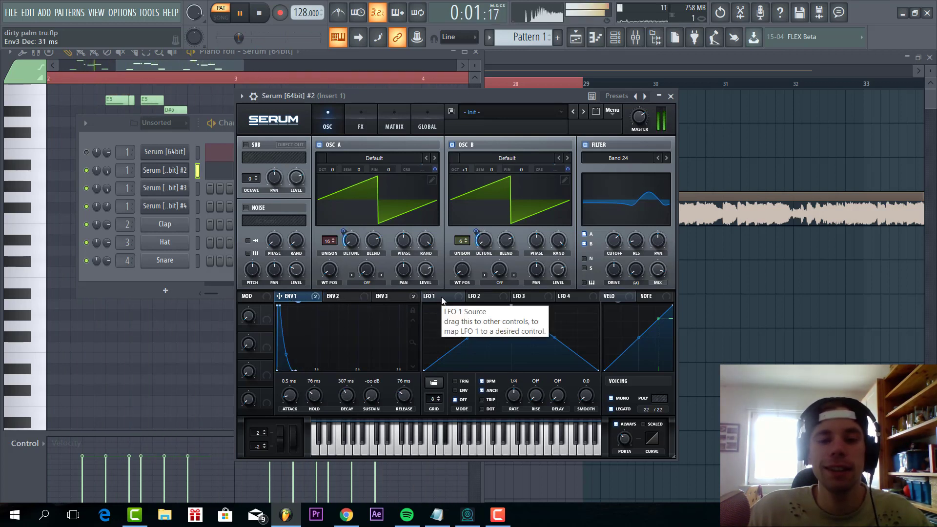
pyautogui.click(442, 298)
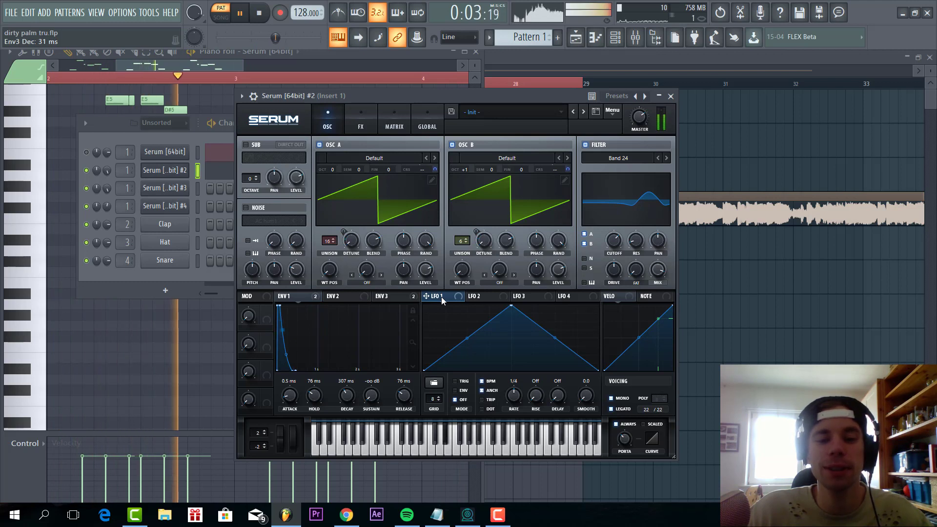
pyautogui.moveTo(441, 297); pyautogui.dragTo(390, 170)
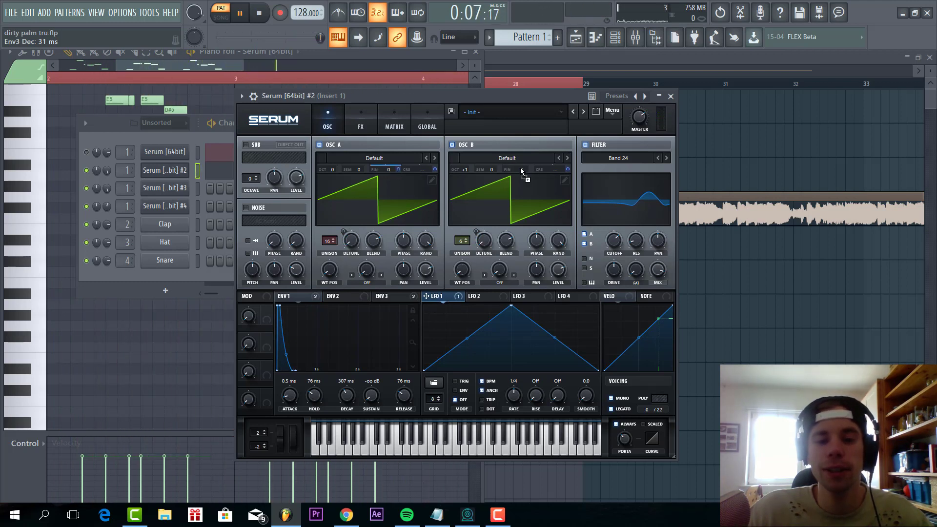
pyautogui.moveTo(520, 168); pyautogui.dragTo(520, 169)
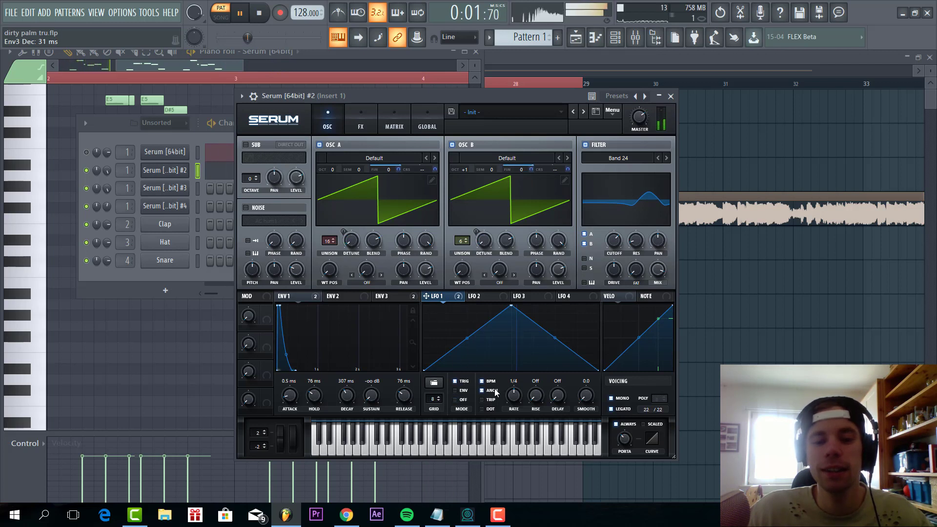
pyautogui.moveTo(513, 395); pyautogui.dragTo(513, 390)
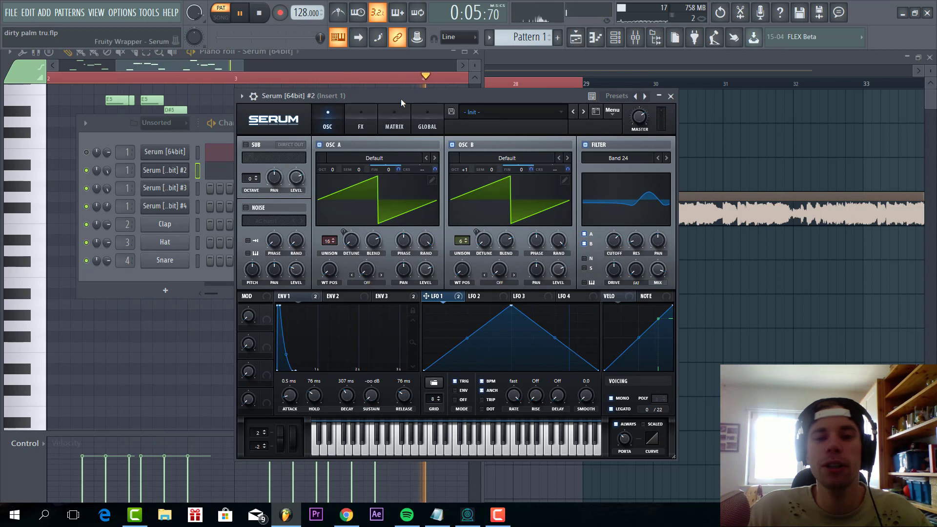
pyautogui.moveTo(400, 99); pyautogui.dragTo(381, 98)
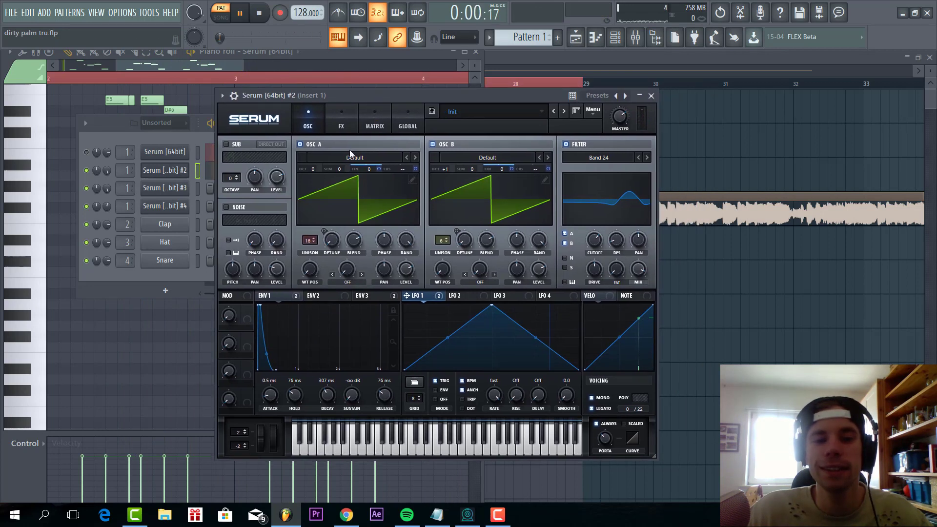
# - Turn on Hyper/Dimension in Serum's FX and adjust its amounts
pyautogui.click(349, 116)
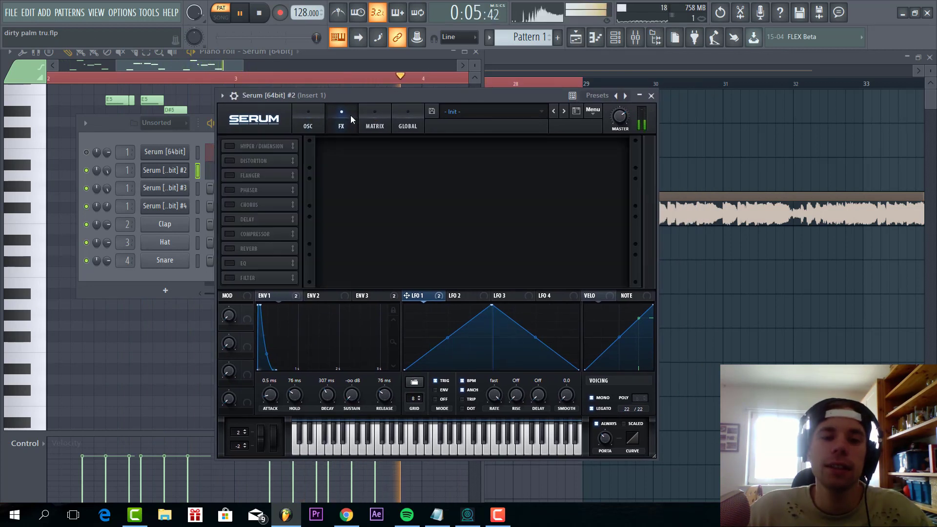
pyautogui.click(253, 147)
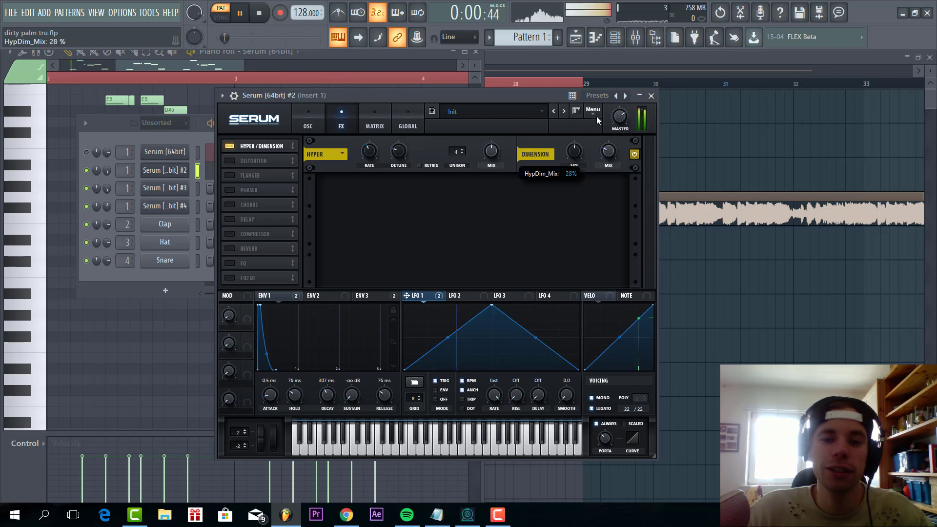
pyautogui.moveTo(491, 151); pyautogui.dragTo(482, 173)
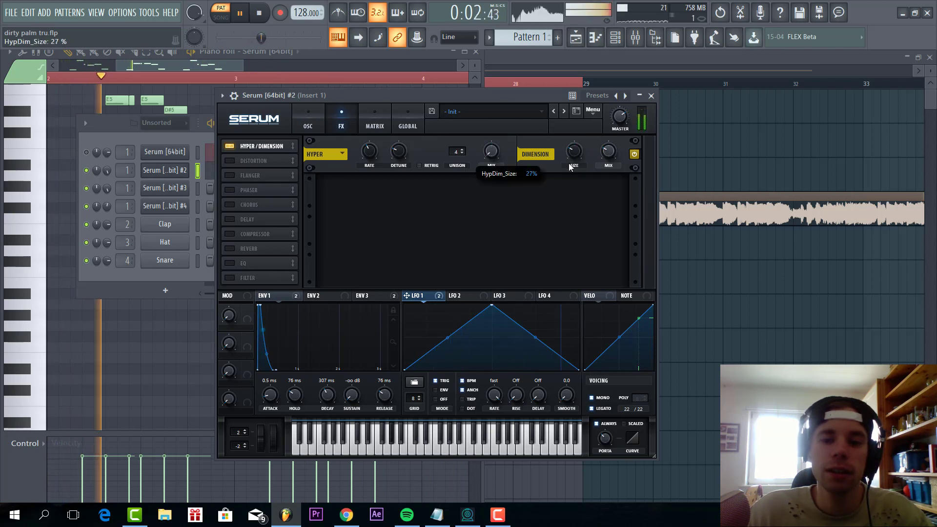
# - Enable Distortion as Diode 1 with its mix reset to full
pyautogui.click(253, 160)
pyautogui.click(415, 193)
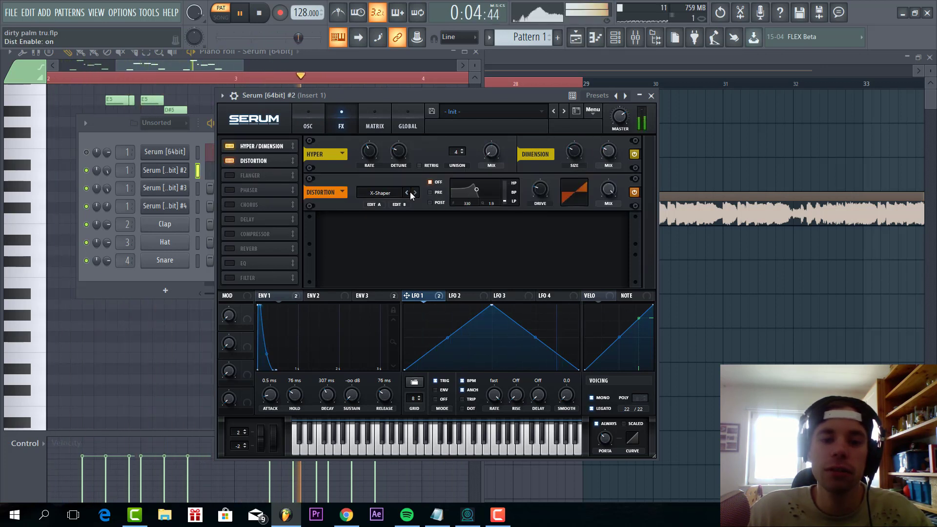
pyautogui.click(415, 193)
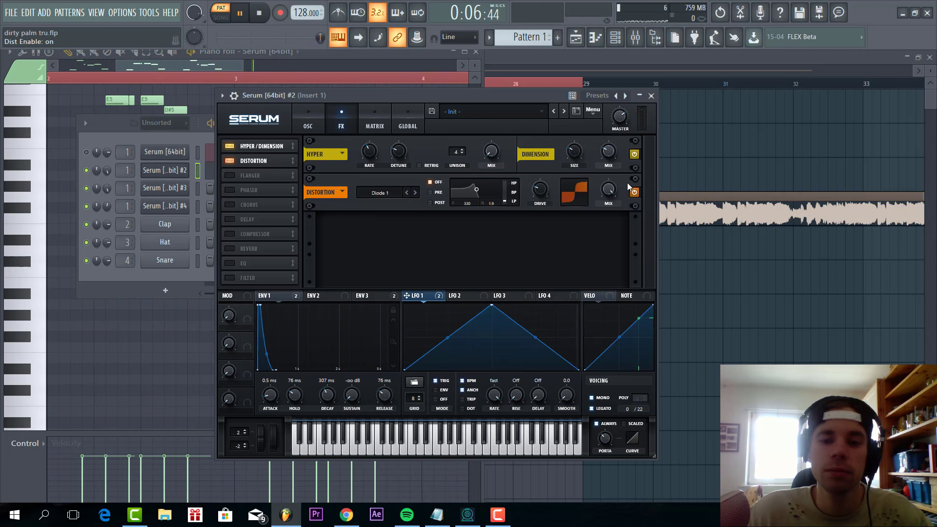
pyautogui.moveTo(608, 189); pyautogui.dragTo(571, 345)
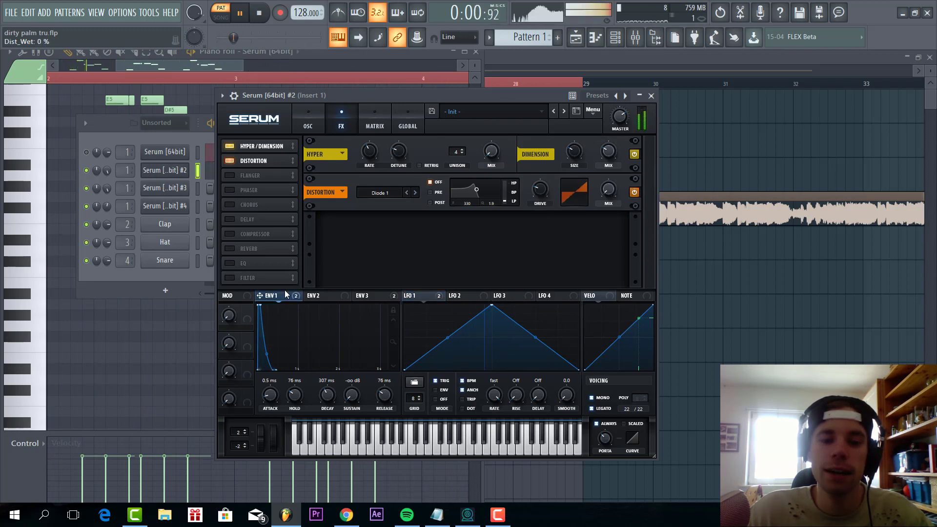
pyautogui.doubleClick(608, 190)
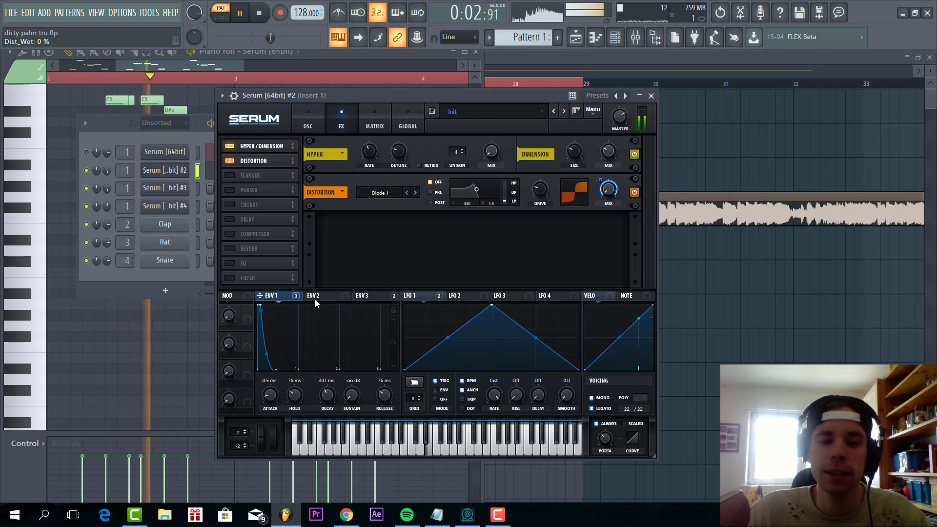
# - Modulate the distortion drive and mix with envelope 1
pyautogui.moveTo(296, 299); pyautogui.dragTo(540, 190)
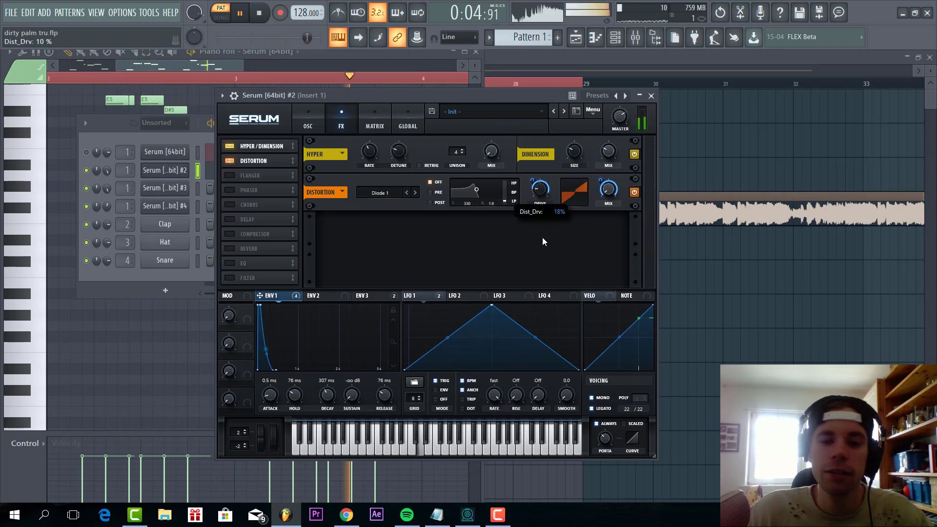
pyautogui.moveTo(540, 190)
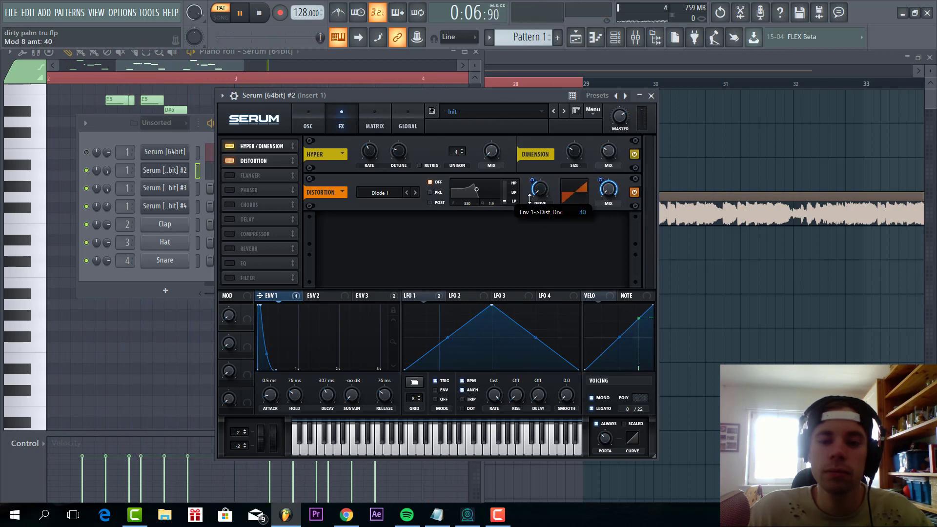
pyautogui.moveTo(601, 189); pyautogui.dragTo(601, 195)
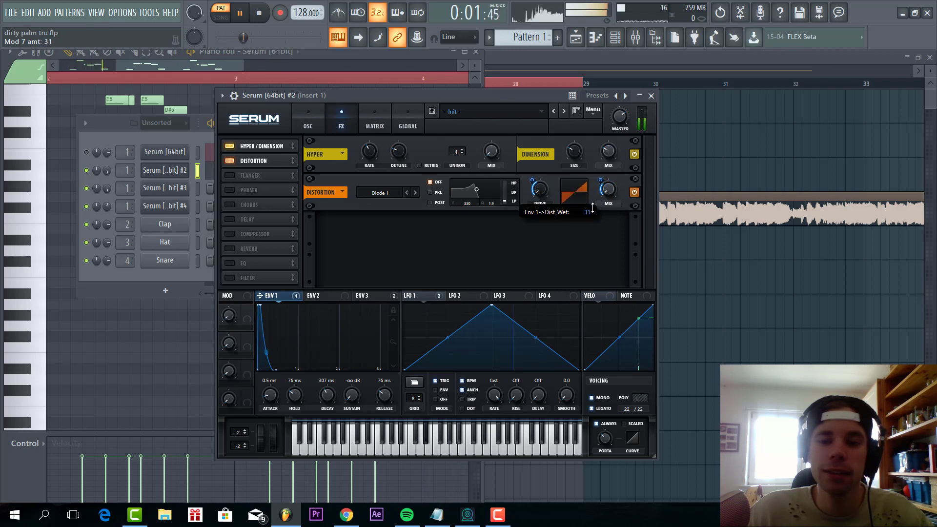
pyautogui.moveTo(592, 207); pyautogui.dragTo(592, 206)
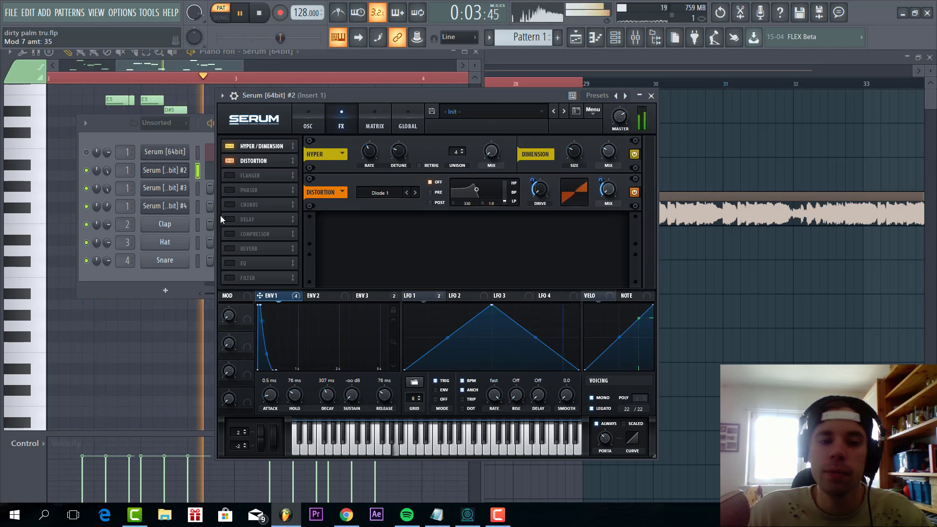
# - Enable reverb and compressor, ordering reverb before the compressor in fourth place
pyautogui.click(227, 233)
pyautogui.click(236, 250)
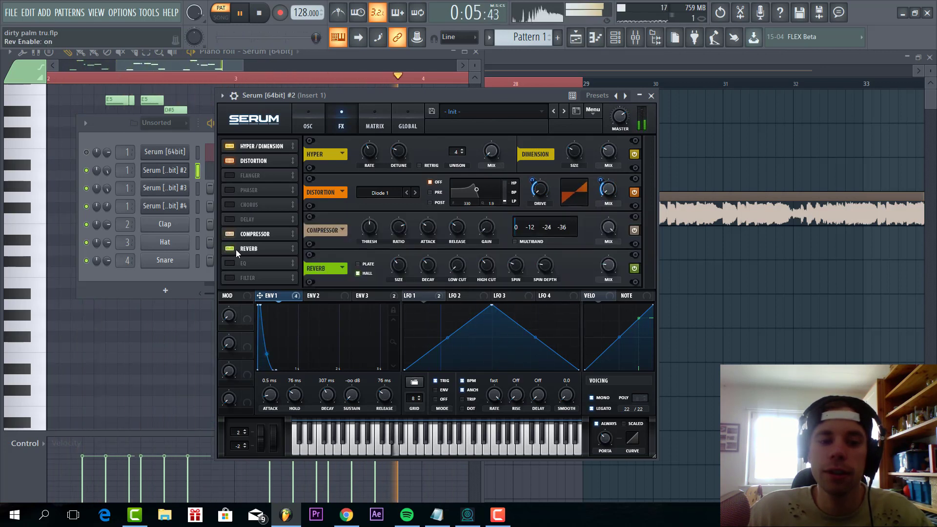
pyautogui.moveTo(236, 250); pyautogui.dragTo(236, 175)
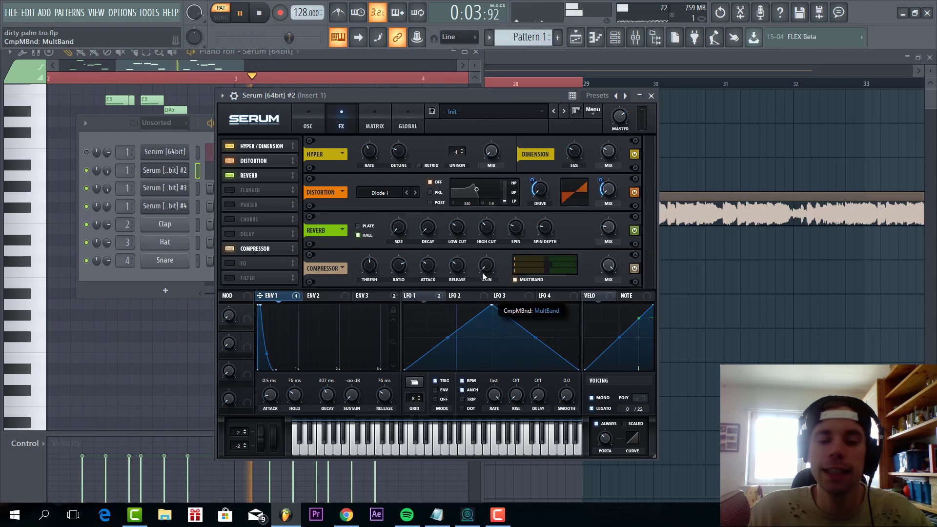
pyautogui.moveTo(486, 266)
pyautogui.scroll(-3, 493, 262)
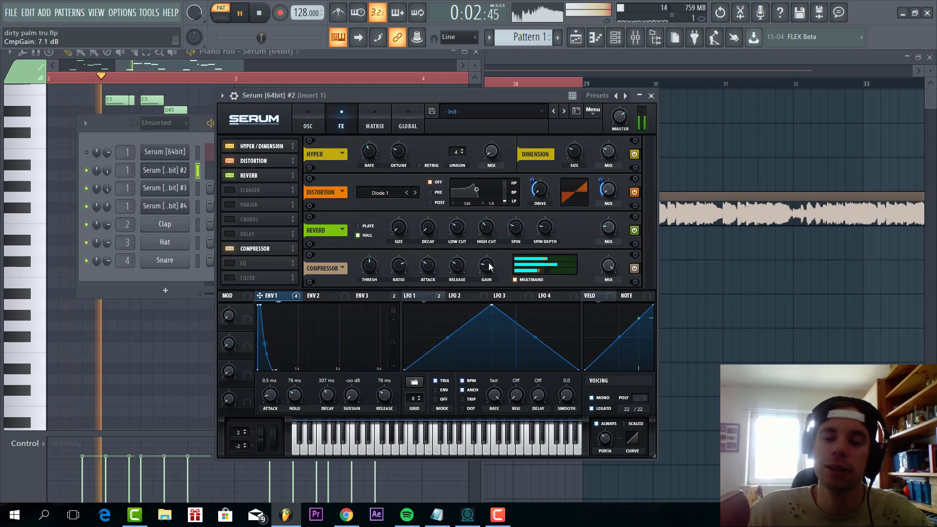
pyautogui.moveTo(241, 247); pyautogui.dragTo(251, 190)
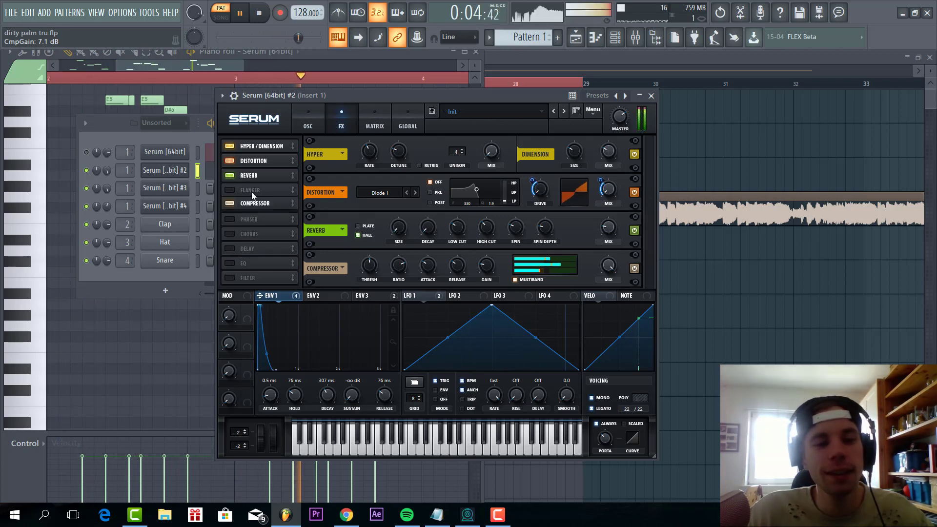
# - Enable a ping-pong delay after the compressor, then bring the arrangement playlist forward
pyautogui.click(229, 249)
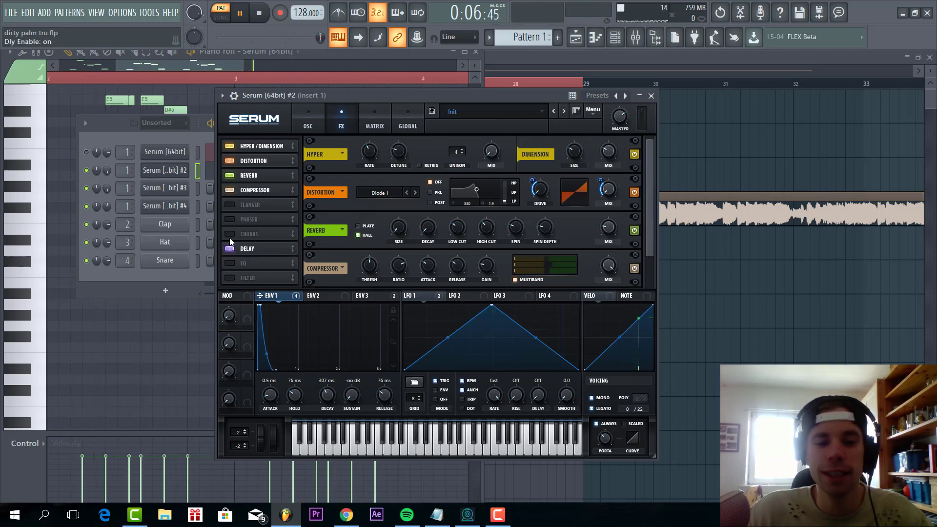
pyautogui.scroll(-2, 470, 256)
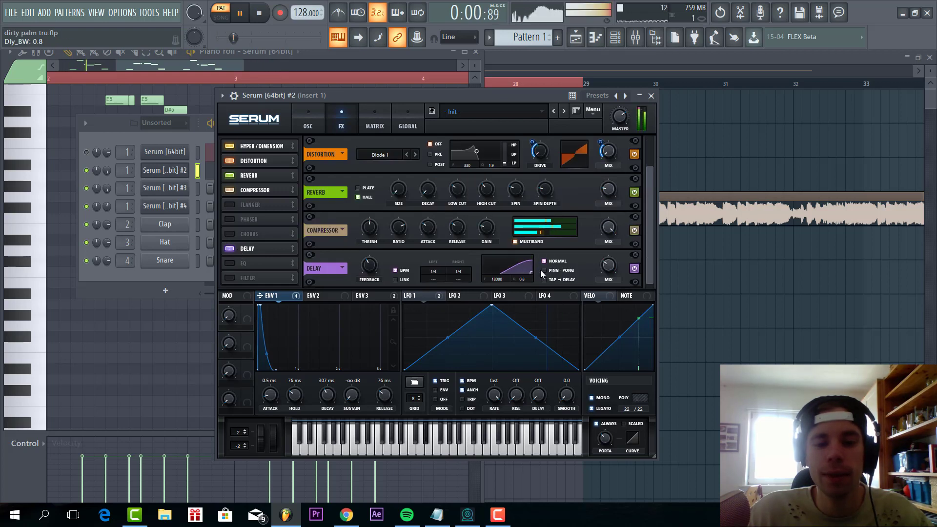
pyautogui.click(556, 270)
pyautogui.moveTo(608, 266)
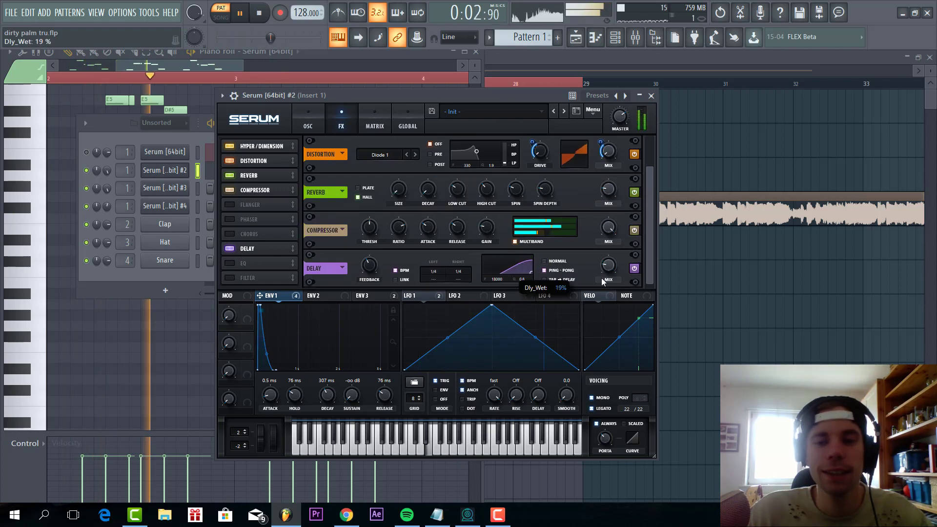
pyautogui.moveTo(397, 95); pyautogui.dragTo(480, 95)
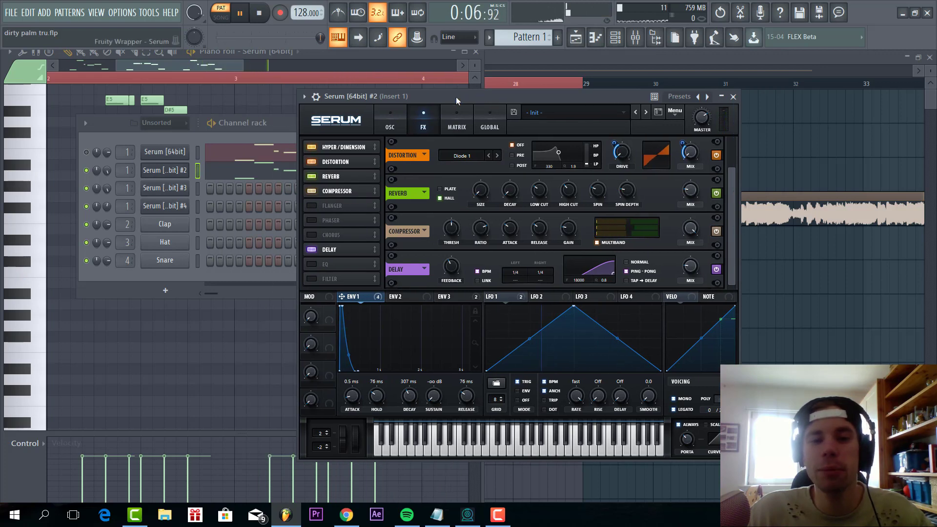
pyautogui.click(547, 56)
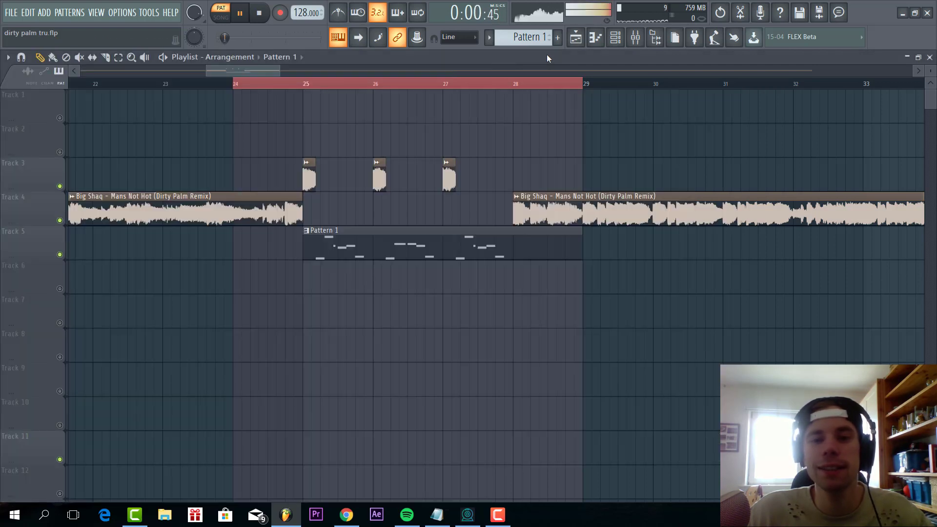
# - Play the arrangement from around bar 24 through the Pattern 1 section, then stop
pyautogui.click(278, 87)
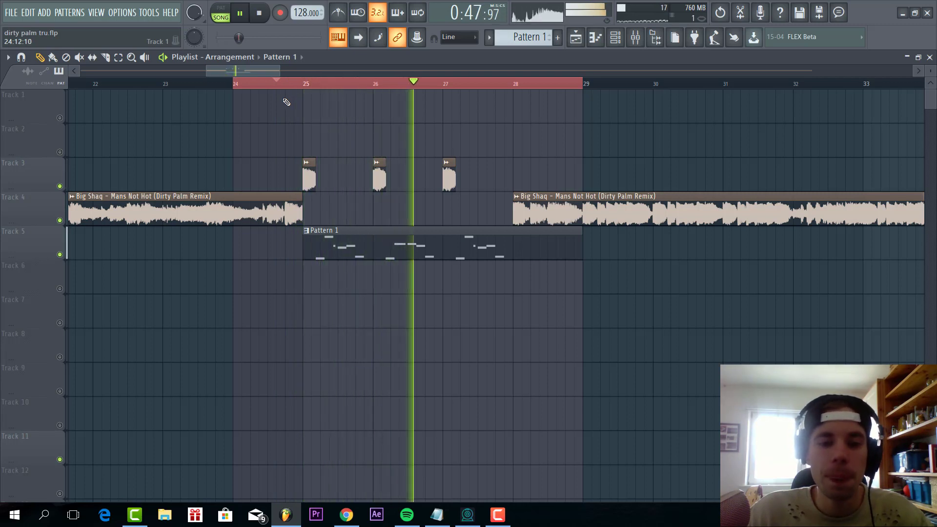
pyautogui.press('space')
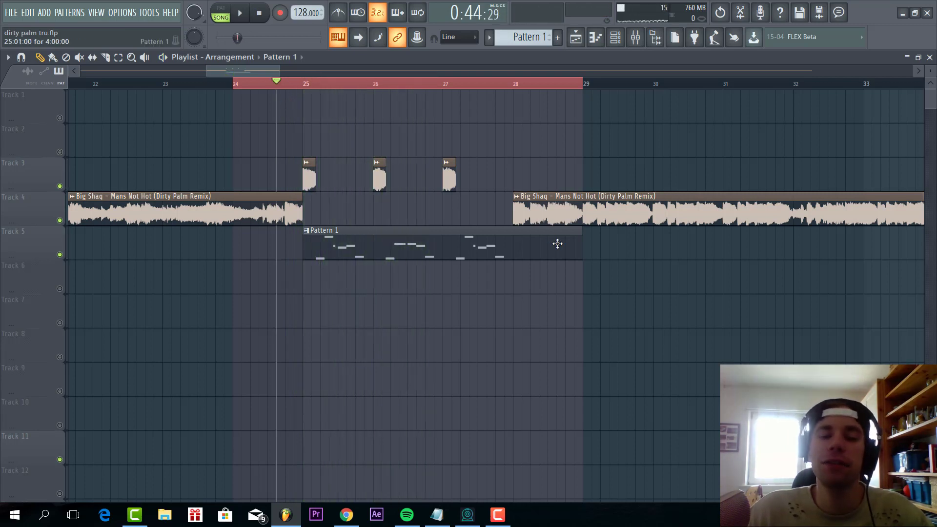